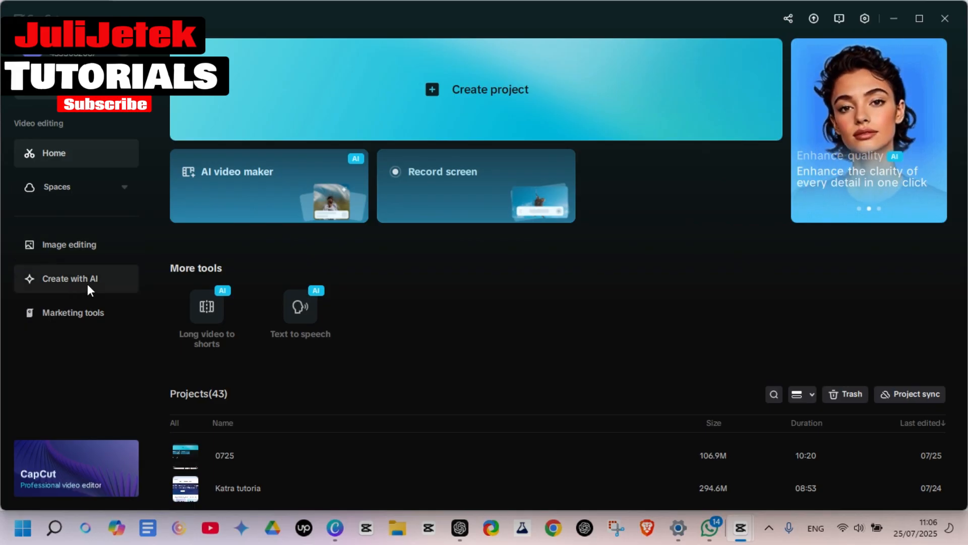
Open the quick avatar video creator from the marketing tools
{"action": "left_click", "coordinate": [71, 309]}
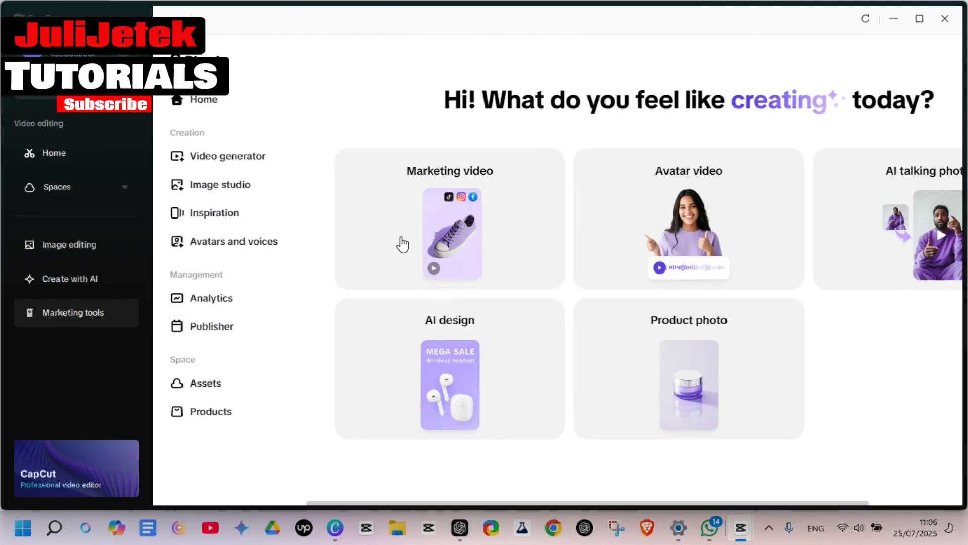
{"action": "left_click", "coordinate": [693, 224]}
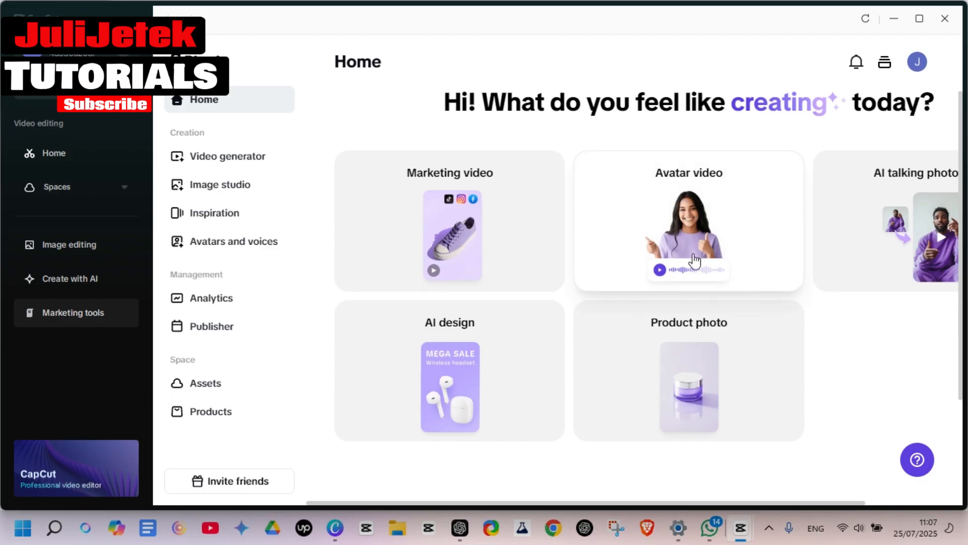
{"action": "left_click", "coordinate": [763, 266]}
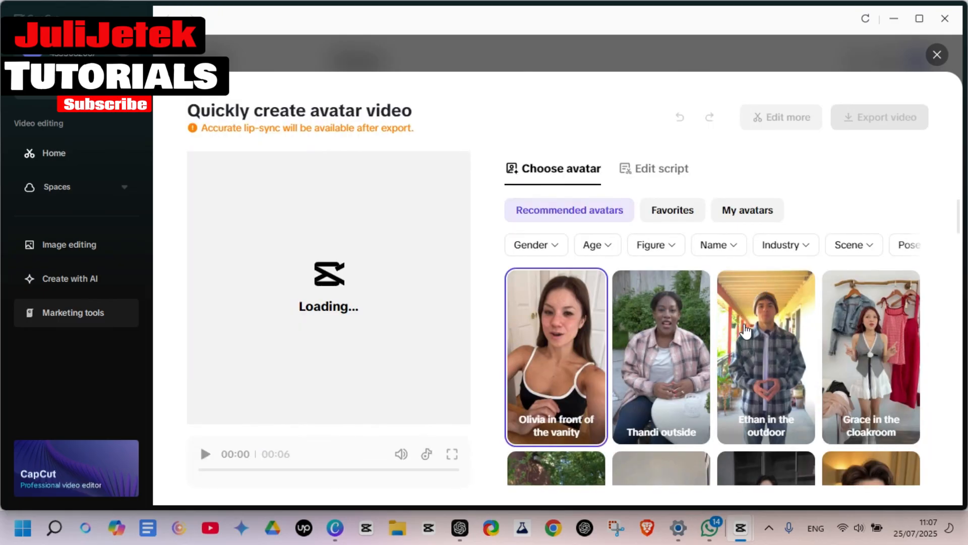
{"action": "mouse_move", "coordinate": [765, 384]}
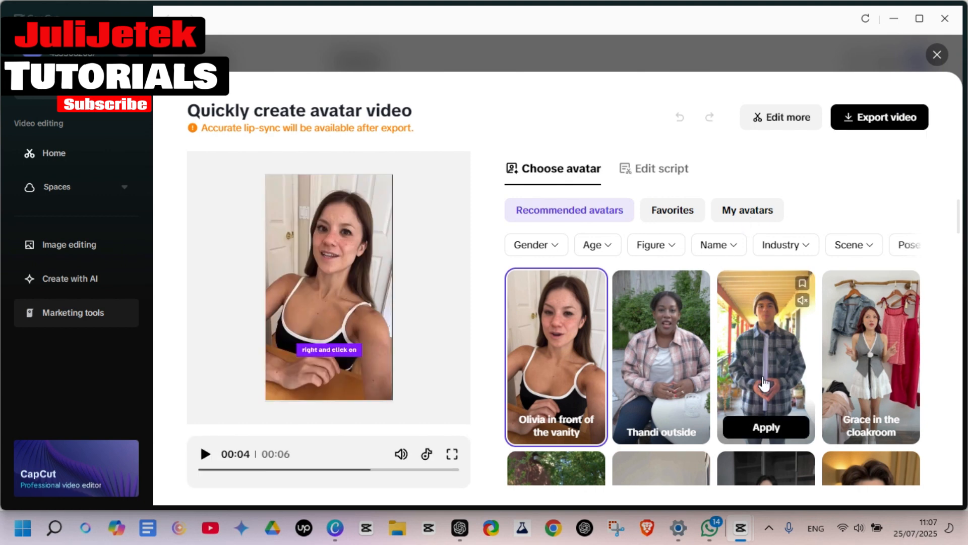
Show the personal avatars in the avatar chooser and start creating a custom avatar from photos or videos
{"action": "left_click", "coordinate": [737, 212]}
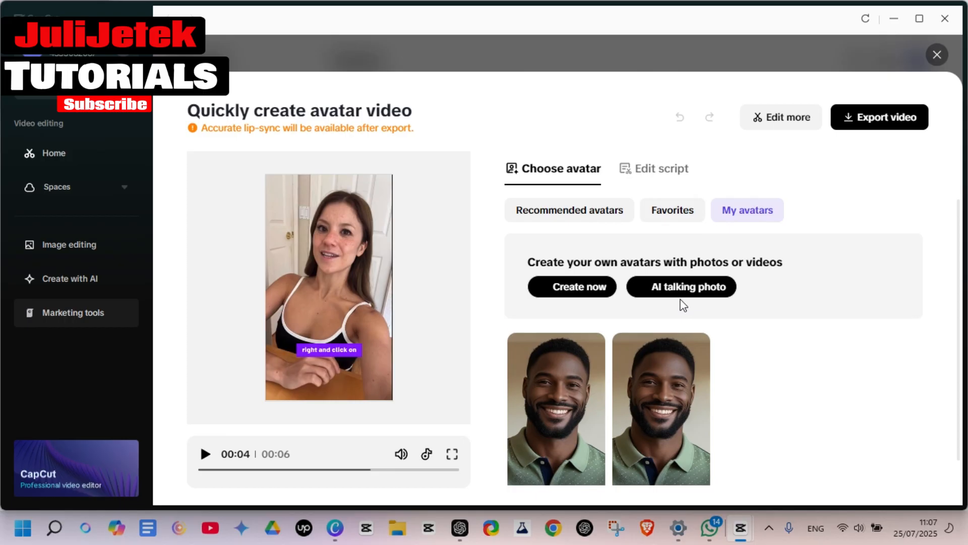
{"action": "scroll", "coordinate": [683, 305], "scroll_direction": "down", "scroll_amount": 1}
{"action": "mouse_move", "coordinate": [632, 413]}
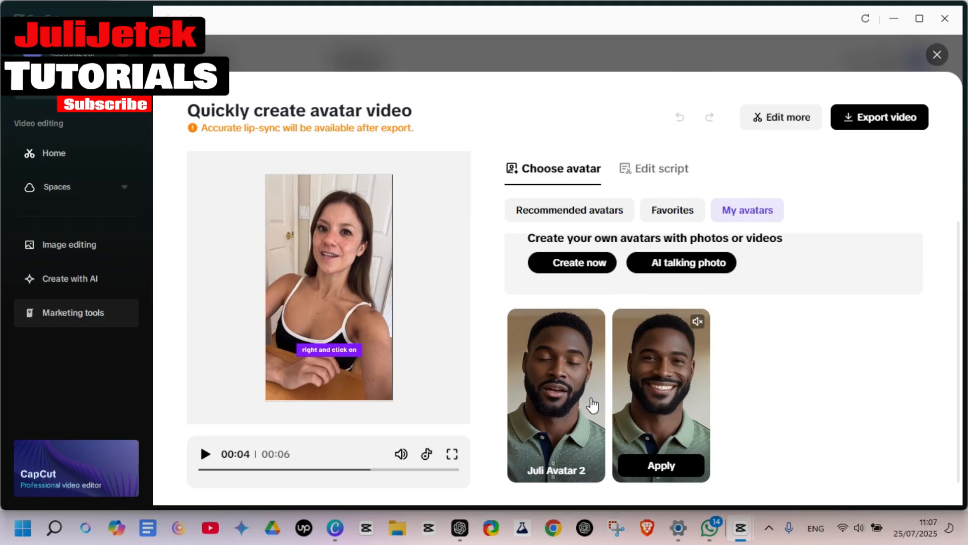
{"action": "mouse_move", "coordinate": [605, 398]}
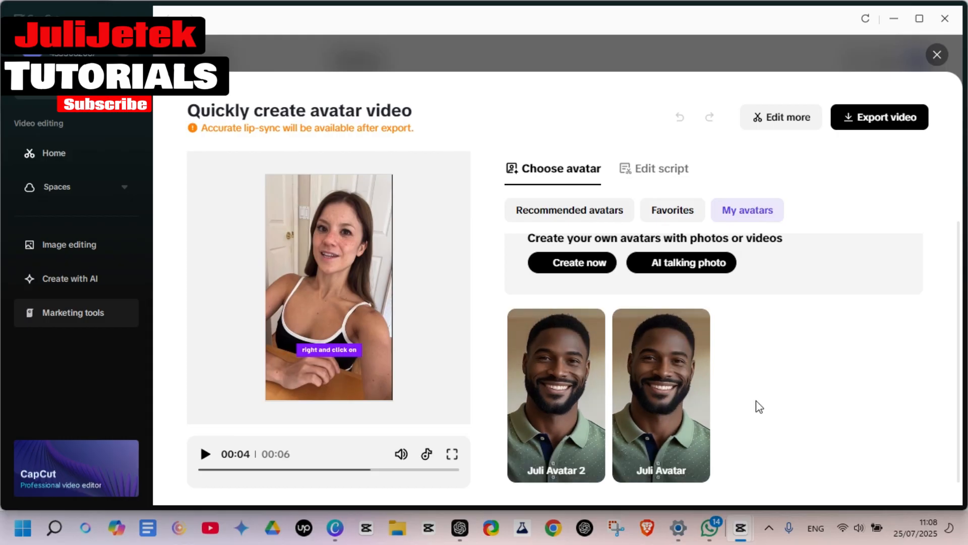
{"action": "left_click", "coordinate": [576, 263]}
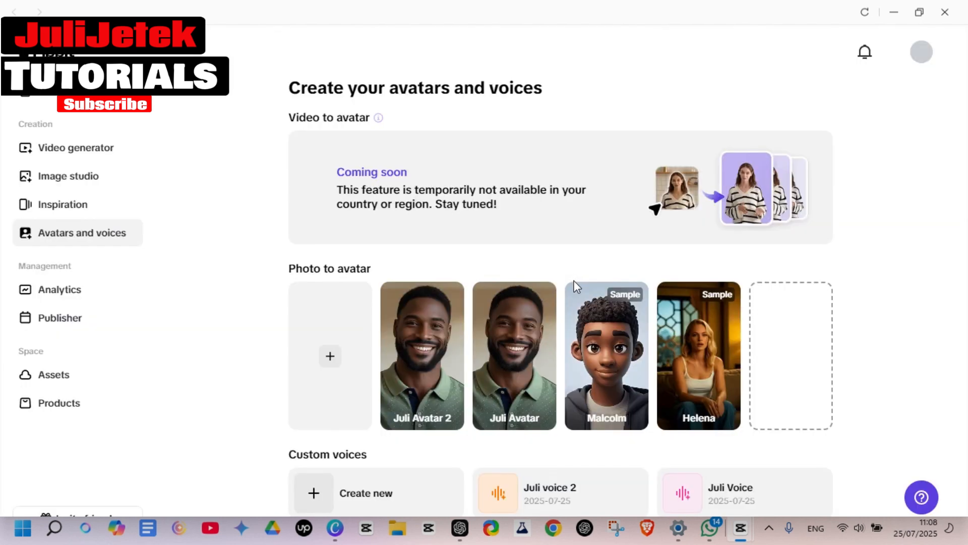
Create a new custom voice by recording the displayed sample sentence and generating the voice from it
{"action": "scroll", "coordinate": [511, 406], "scroll_direction": "down", "scroll_amount": 1}
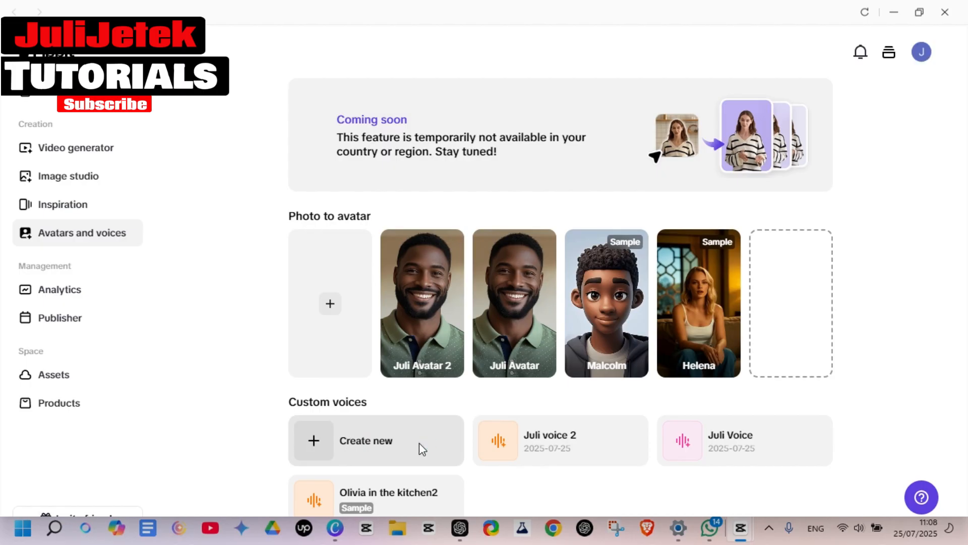
{"action": "left_click", "coordinate": [315, 442]}
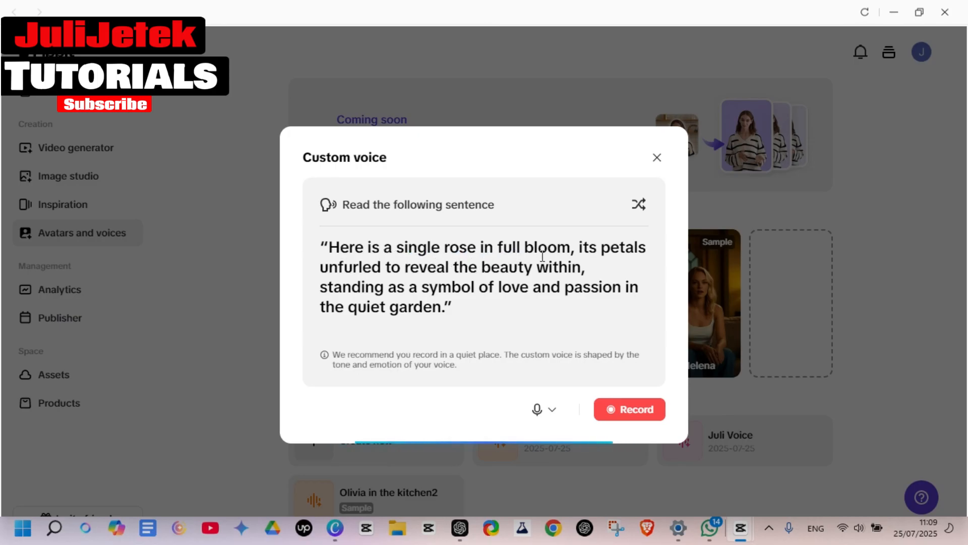
{"action": "left_click", "coordinate": [361, 279]}
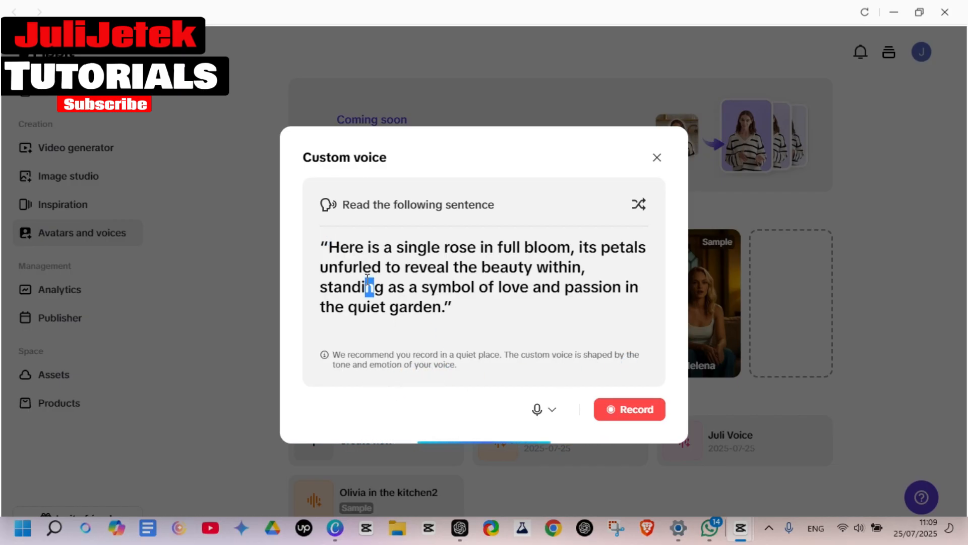
{"action": "left_click", "coordinate": [643, 410]}
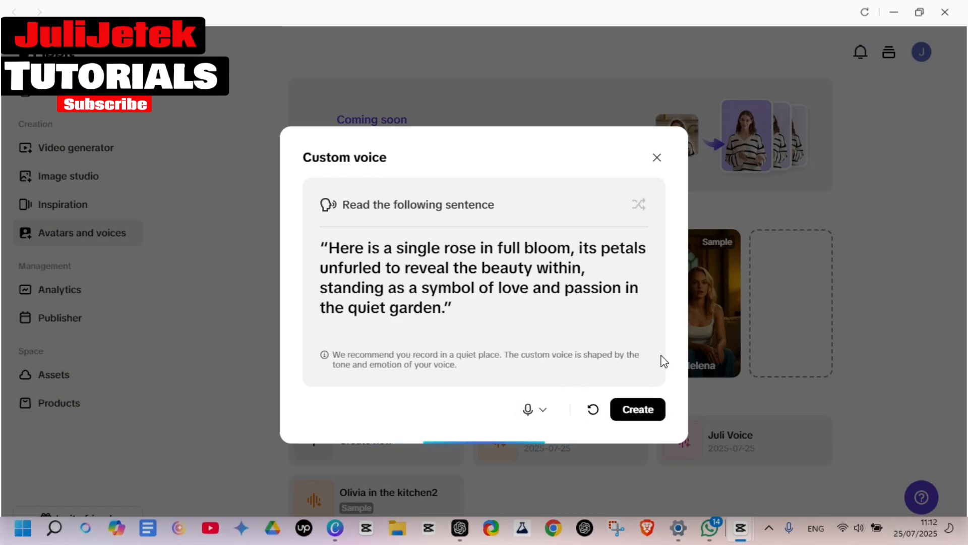
{"action": "left_click", "coordinate": [640, 413]}
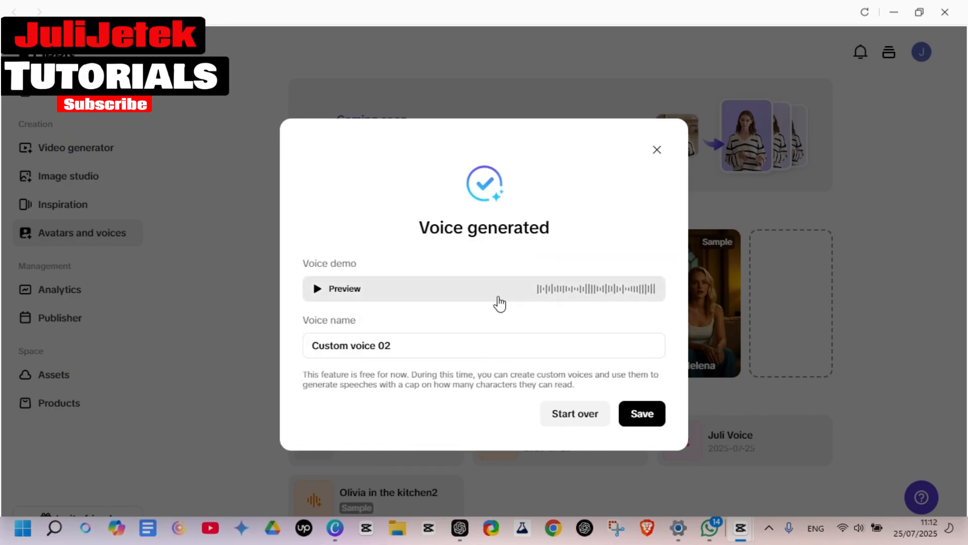
Preview the generated voice, name it "JuliJetek Voice" and save it
{"action": "left_click", "coordinate": [316, 289]}
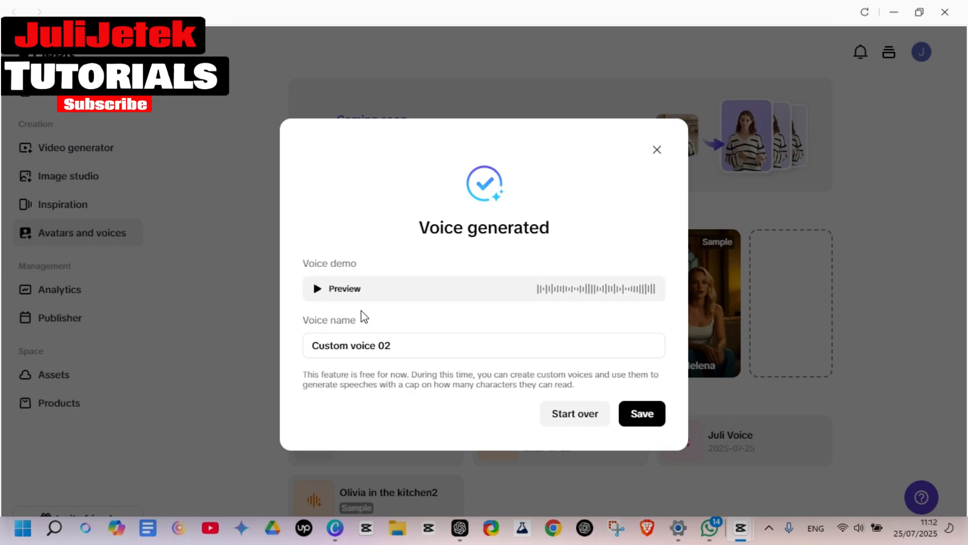
{"action": "left_click_drag", "start_coordinate": [396, 346], "coordinate": [255, 351]}
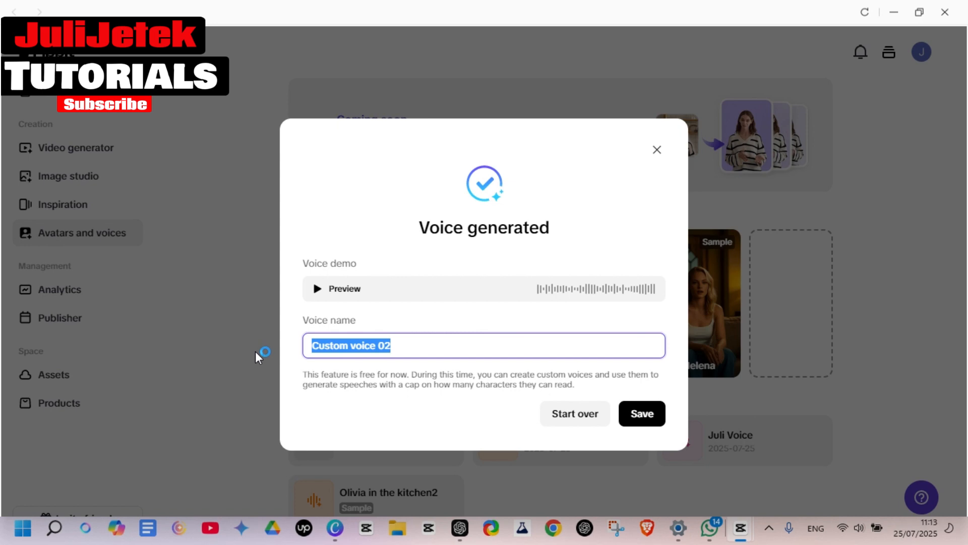
{"action": "type", "text": "JuliJe"}
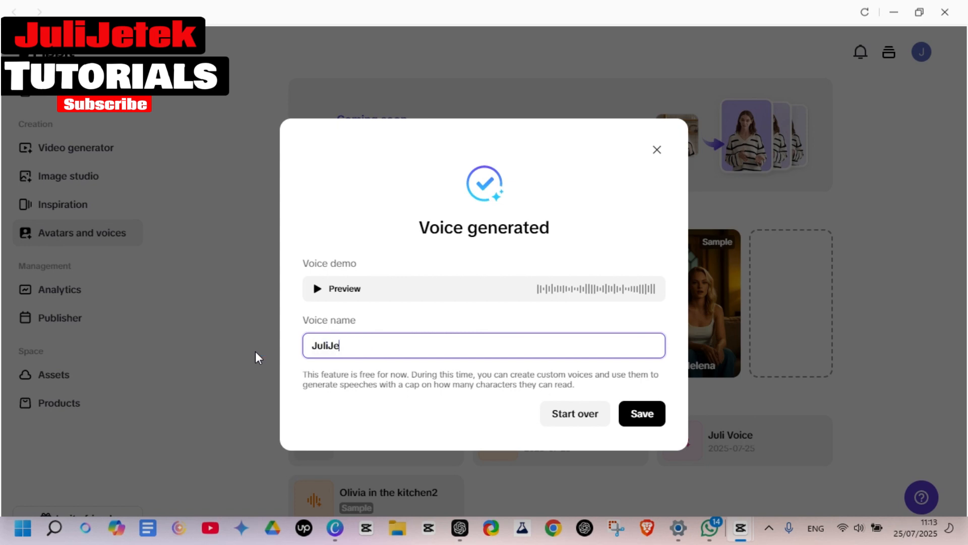
{"action": "type", "text": "tek Voice"}
{"action": "left_click", "coordinate": [644, 421]}
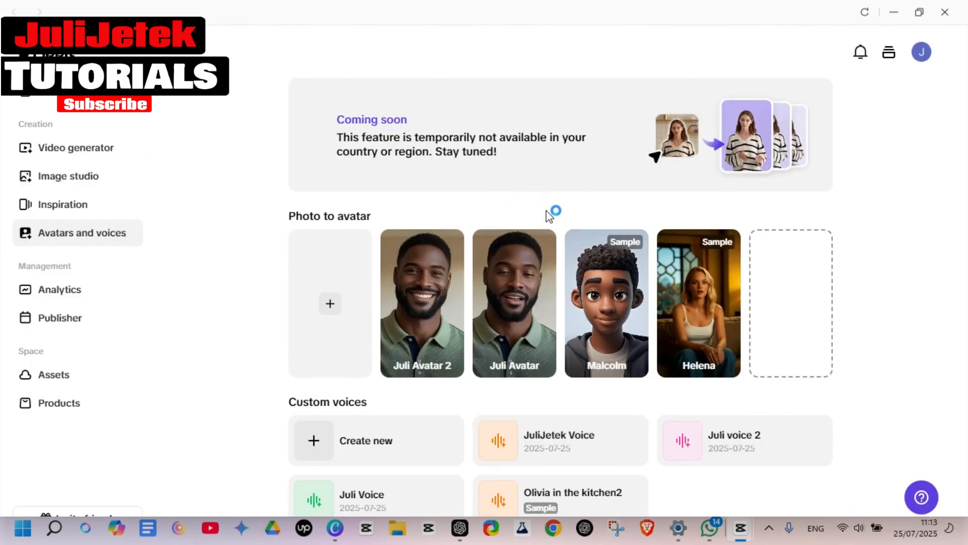
Upload a portrait photo for a new photo avatar, accept its default crop, and consent to its use for verification
{"action": "mouse_move", "coordinate": [532, 255]}
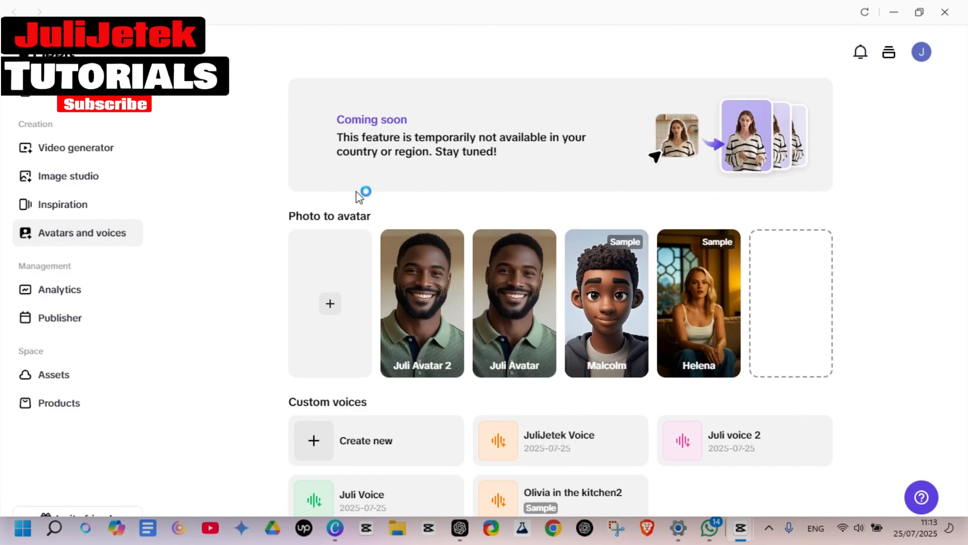
{"action": "left_click", "coordinate": [331, 305]}
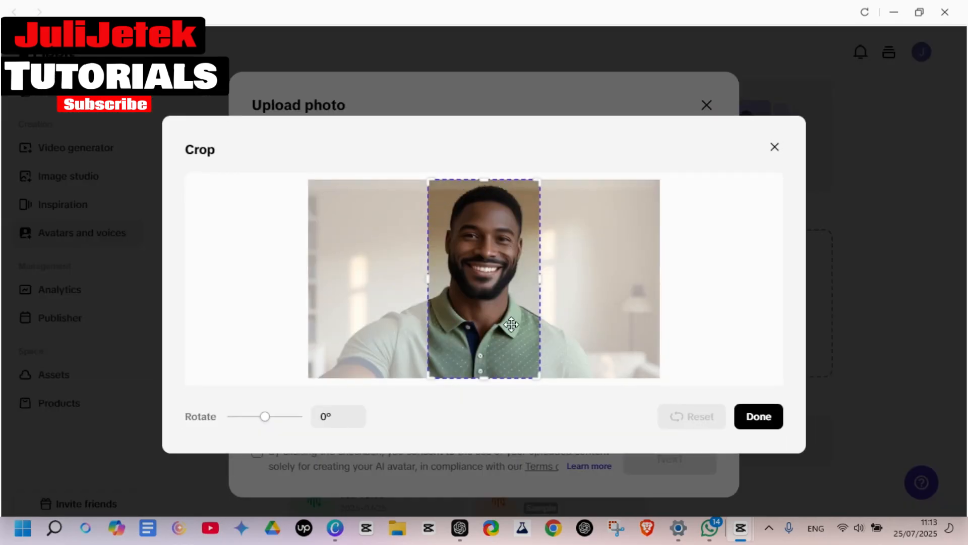
{"action": "left_click", "coordinate": [759, 417]}
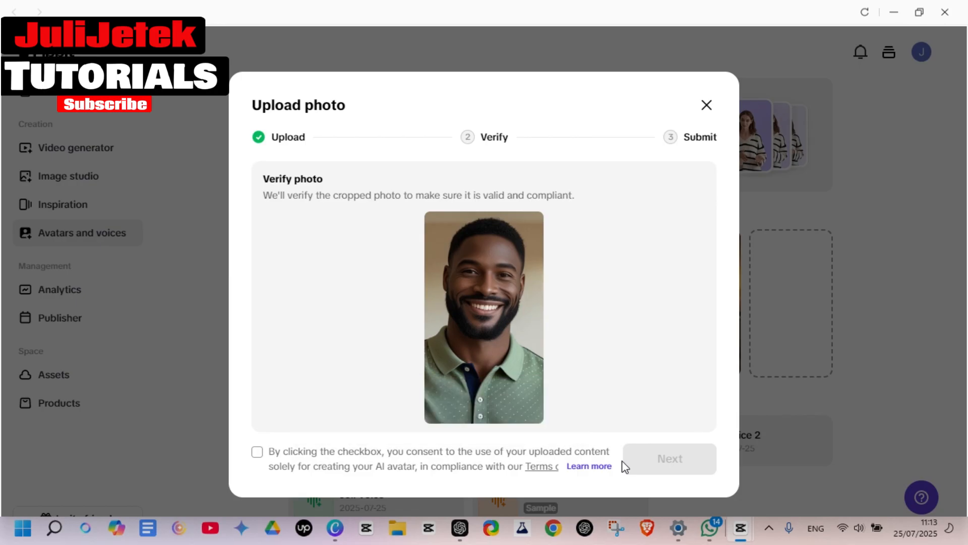
{"action": "left_click", "coordinate": [256, 454]}
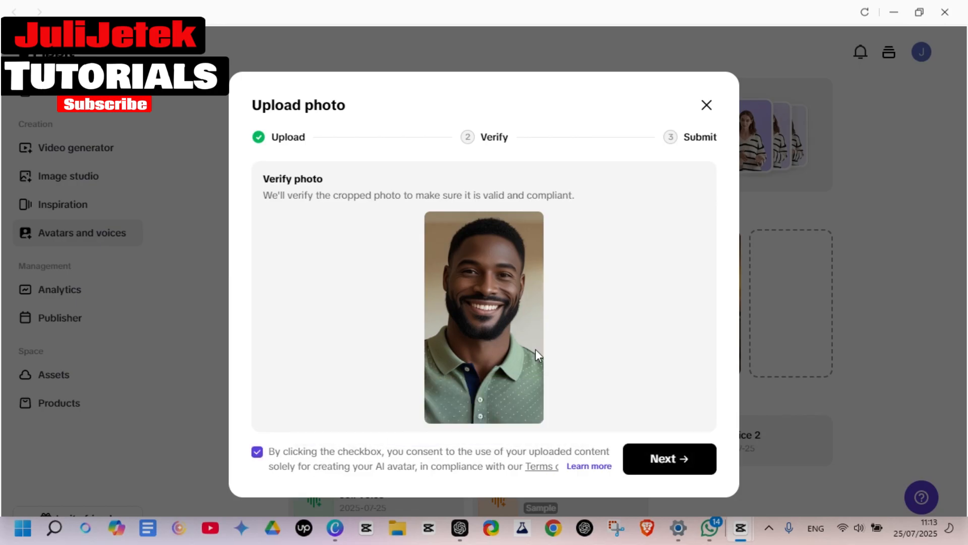
{"action": "left_click", "coordinate": [671, 467]}
Name the new avatar "Juli Avatar 3"
{"action": "left_click", "coordinate": [591, 300]}
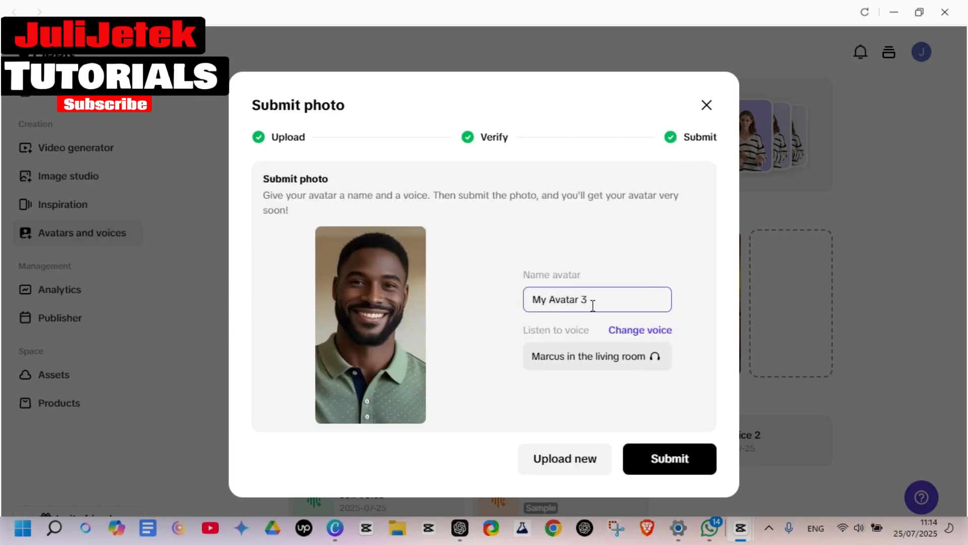
{"action": "left_click_drag", "start_coordinate": [591, 299], "coordinate": [500, 315]}
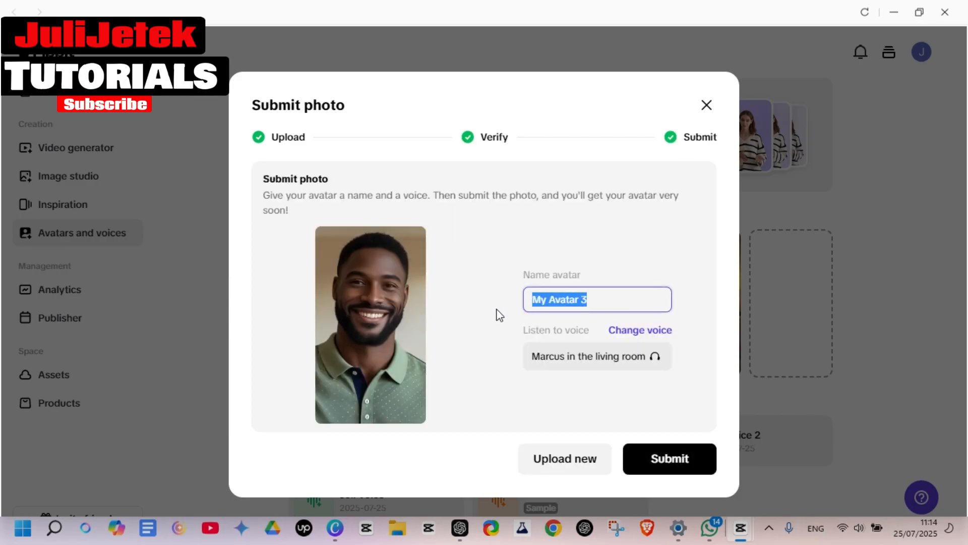
{"action": "type", "text": "Jul"}
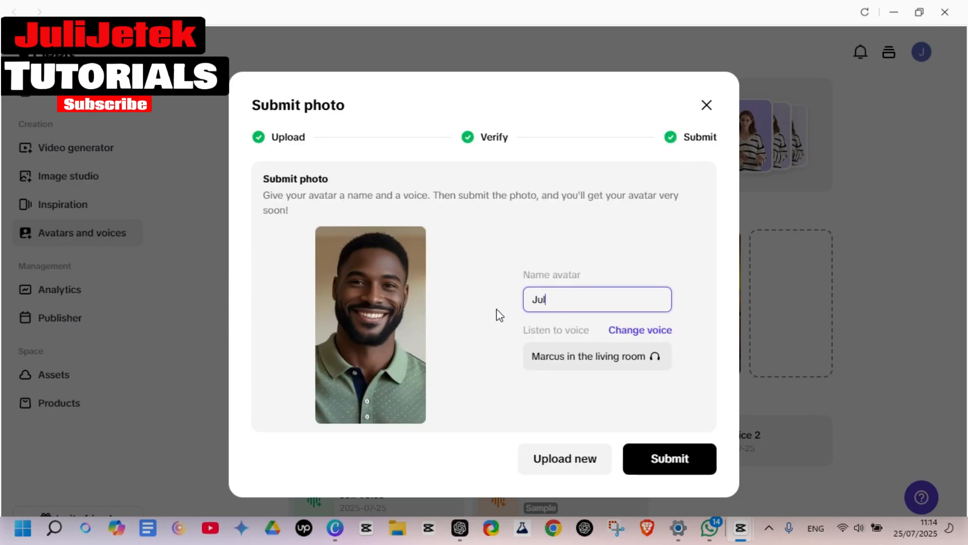
{"action": "type", "text": "i Avatar 3"}
Assign the custom voice "JuliJetek Voice" to the avatar and submit the photo for generation
{"action": "left_click", "coordinate": [630, 331]}
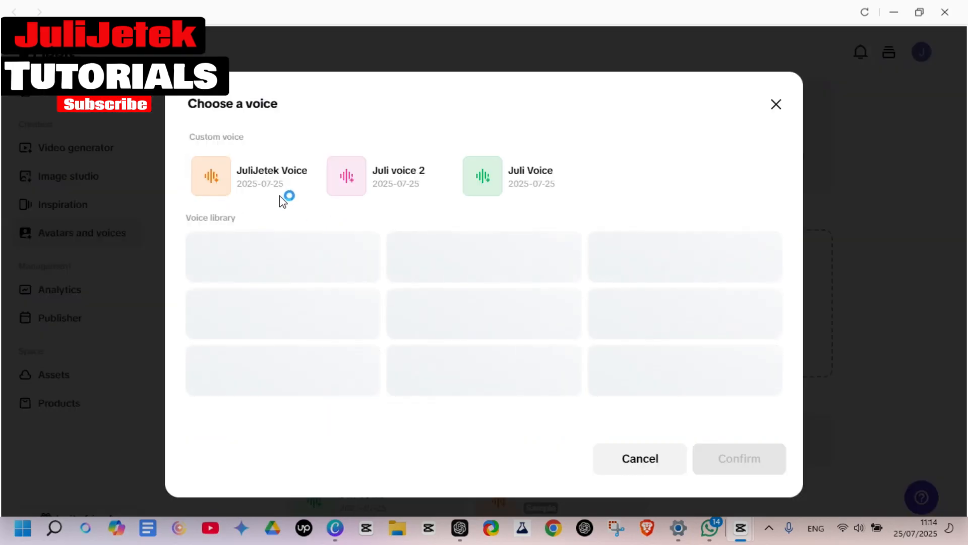
{"action": "left_click", "coordinate": [258, 190]}
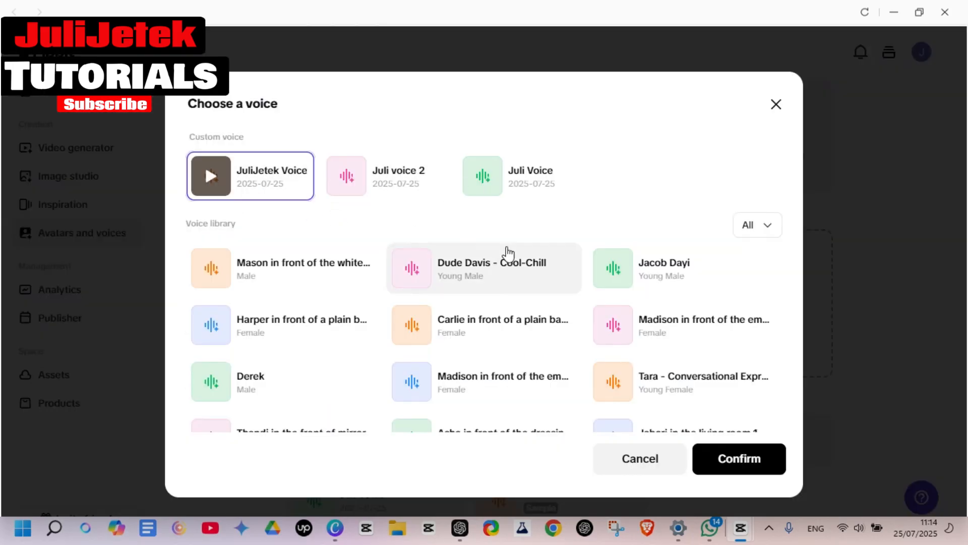
{"action": "left_click", "coordinate": [759, 461]}
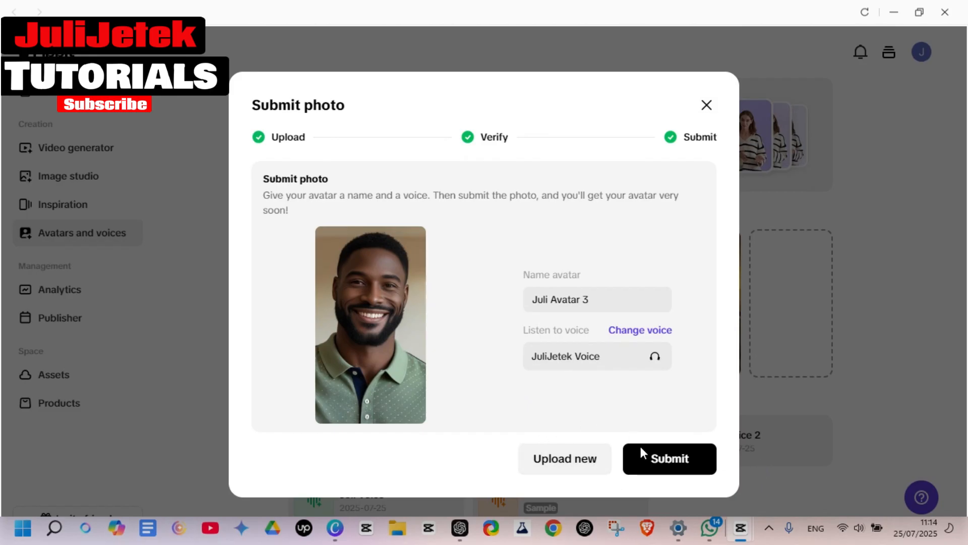
{"action": "left_click", "coordinate": [672, 465]}
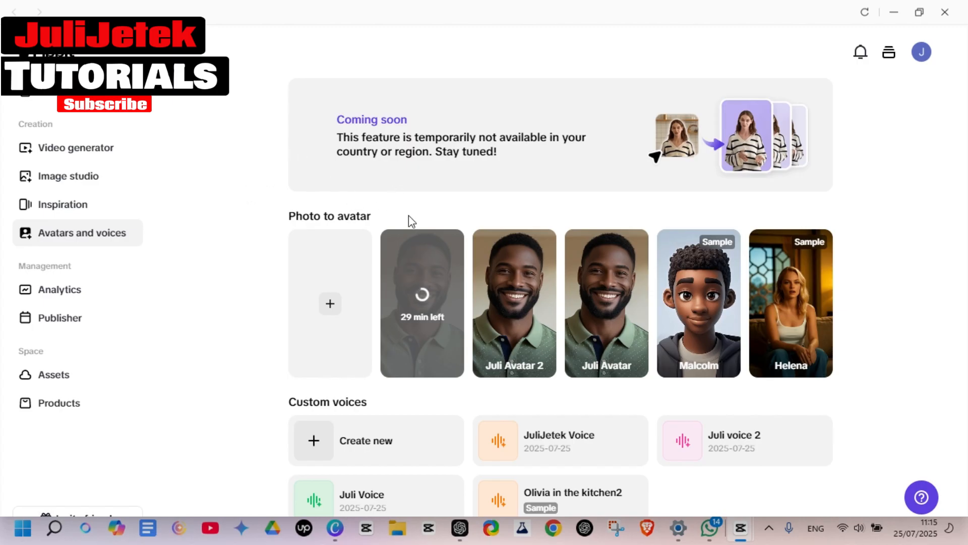
{"action": "left_click", "coordinate": [414, 263]}
{"action": "left_click", "coordinate": [254, 202]}
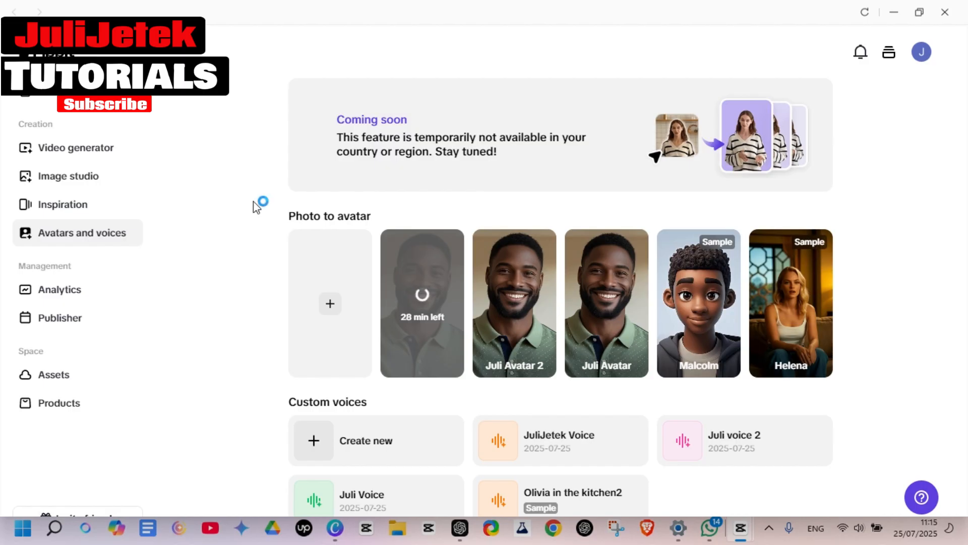